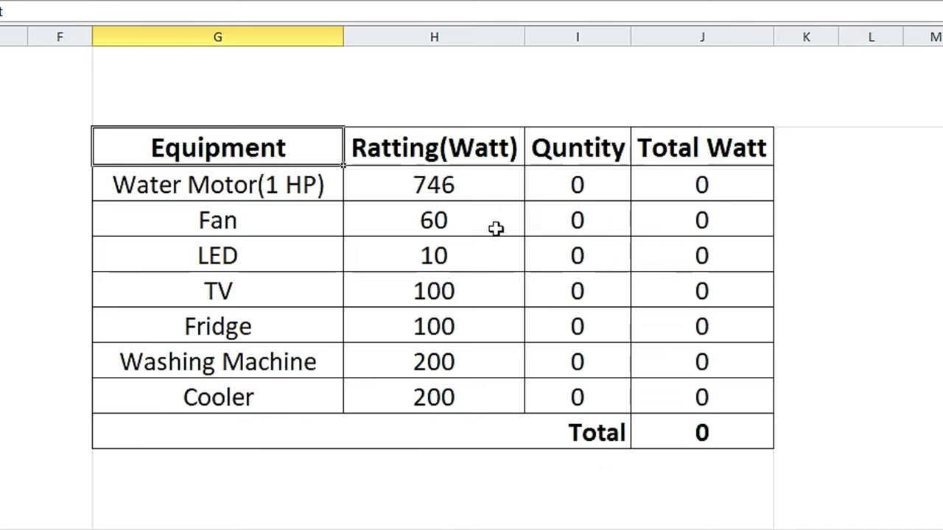
Step: Set the quantities of the Water Motor, Fan, LED and TV to 1 each and select the overall total watt cell
left_click(590, 191)
type("1")
left_click(587, 228)
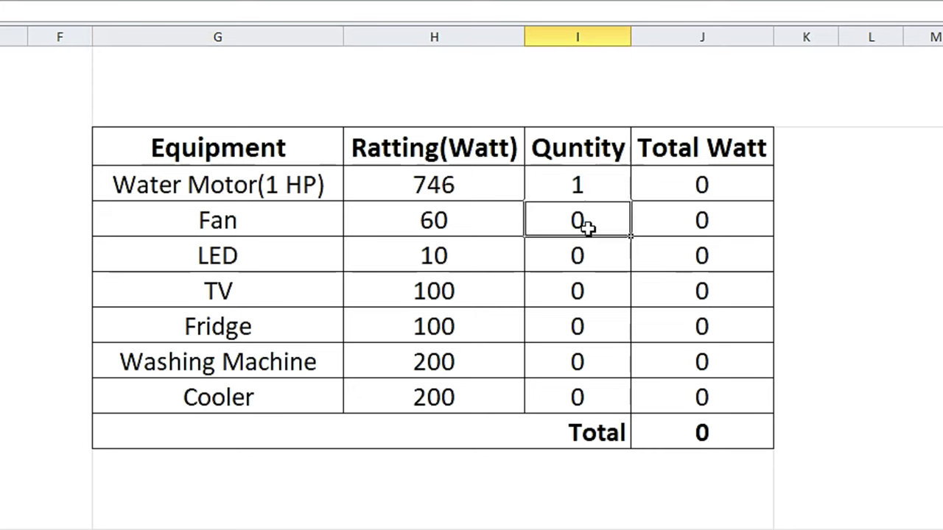
type("1")
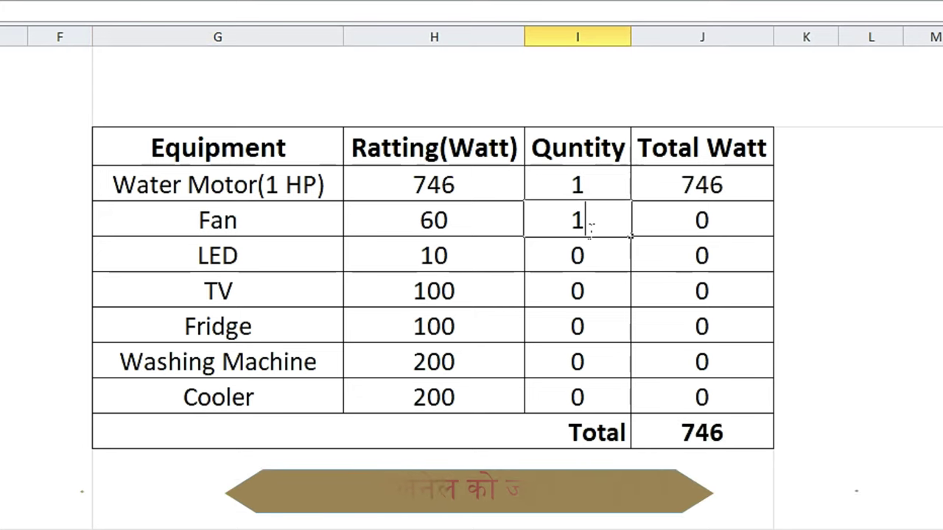
left_click(581, 266)
type("1")
left_click(580, 296)
type("1")
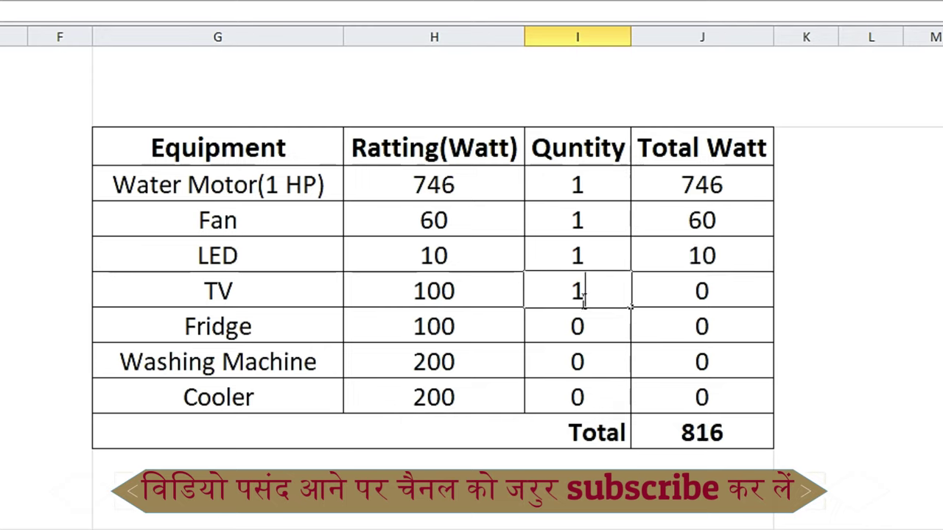
left_click(877, 303)
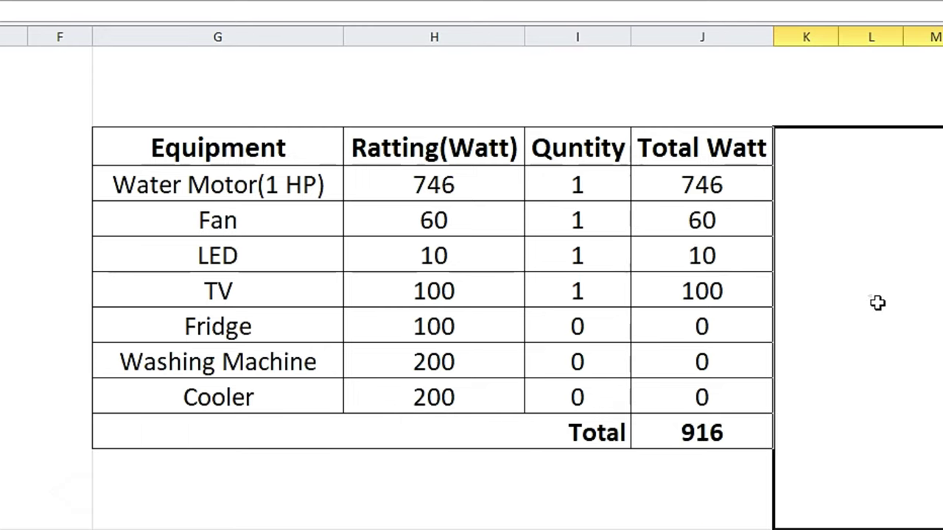
left_click(719, 460)
left_click(719, 441)
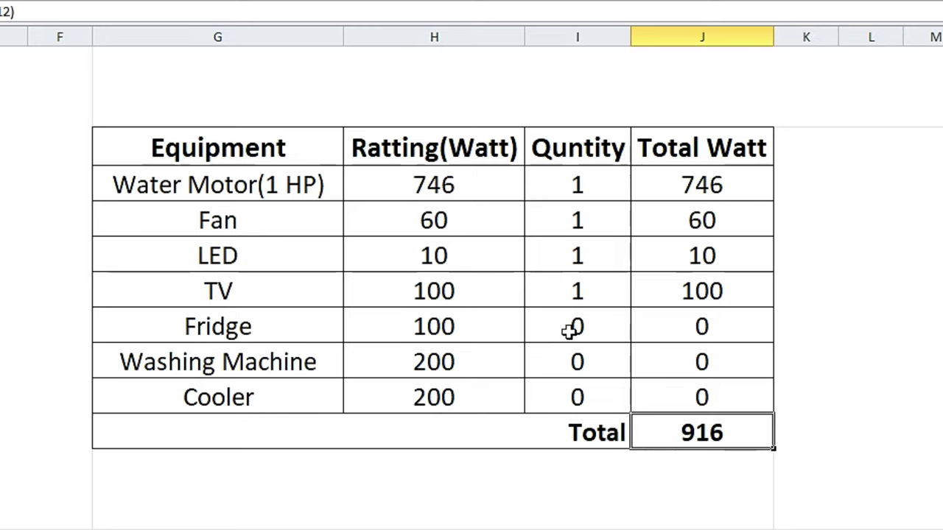
Step: Set the quantities of both the Fan and the LED to 2
left_click(582, 234)
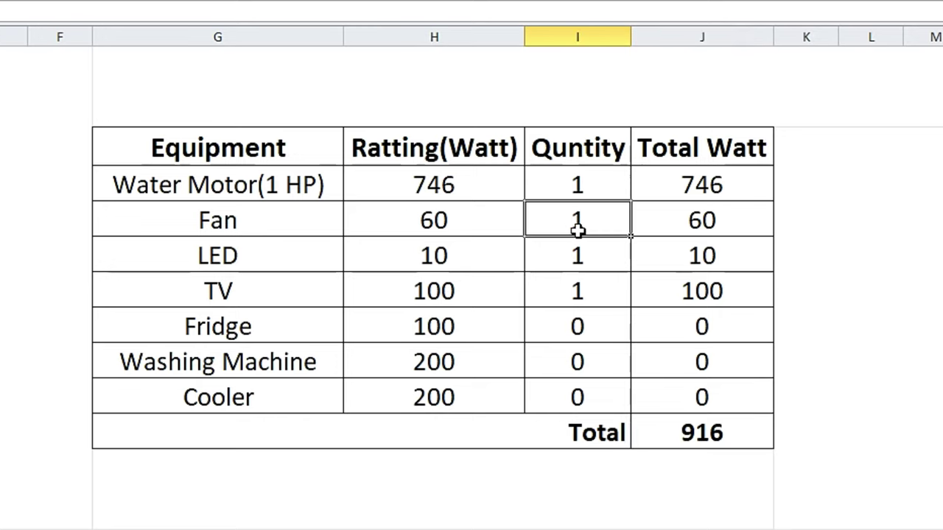
type("2")
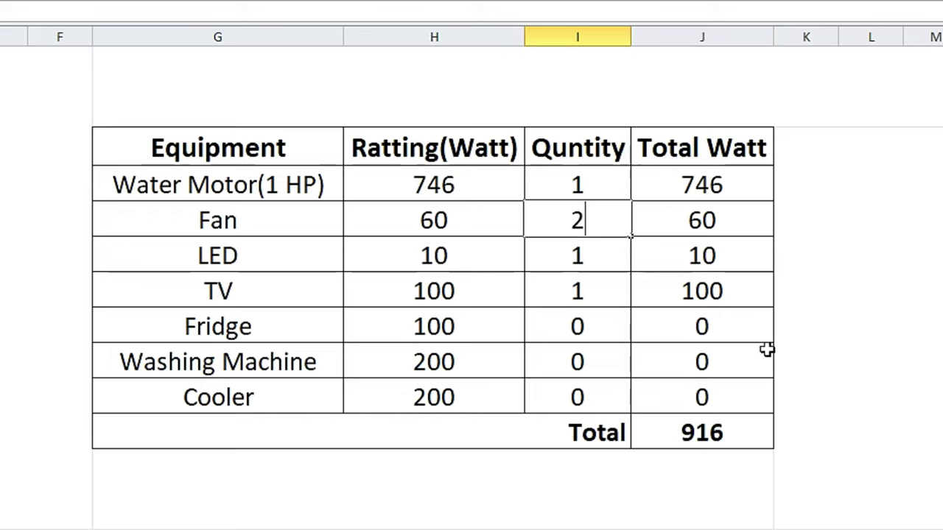
left_click(728, 474)
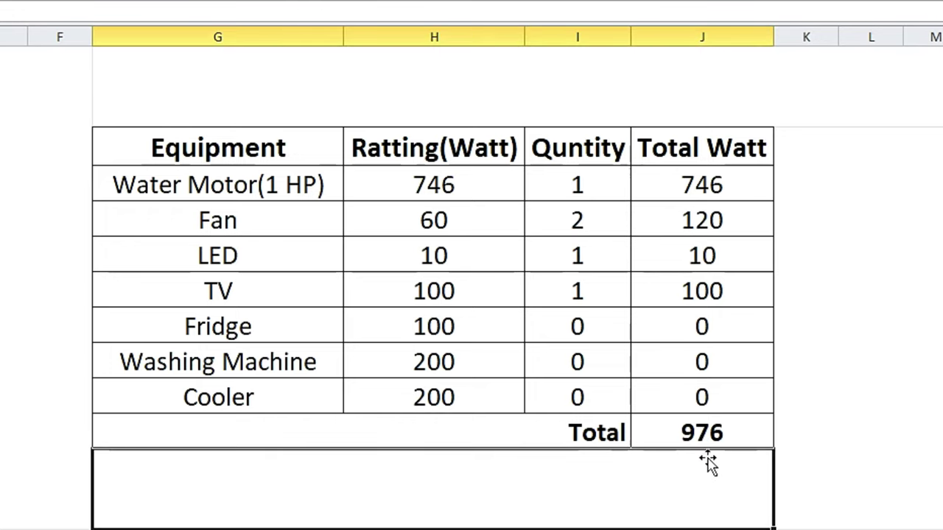
left_click(581, 256)
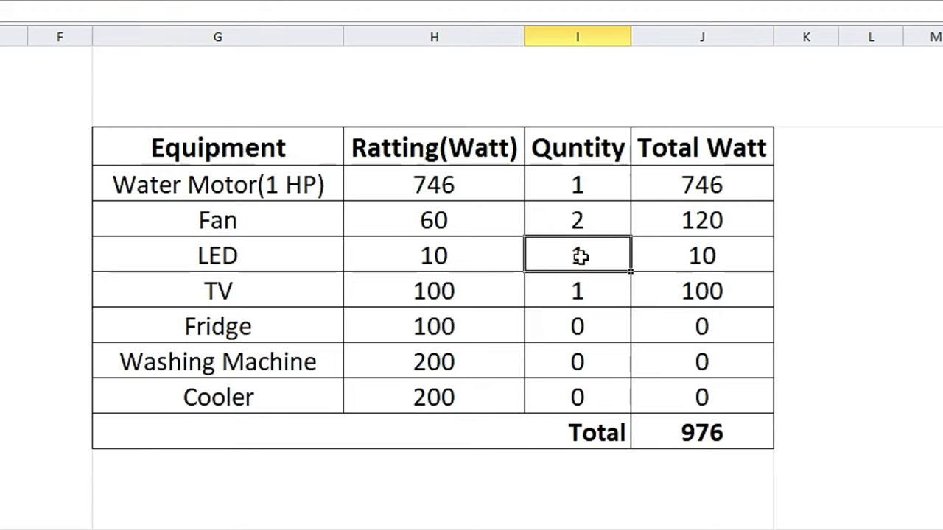
type("2")
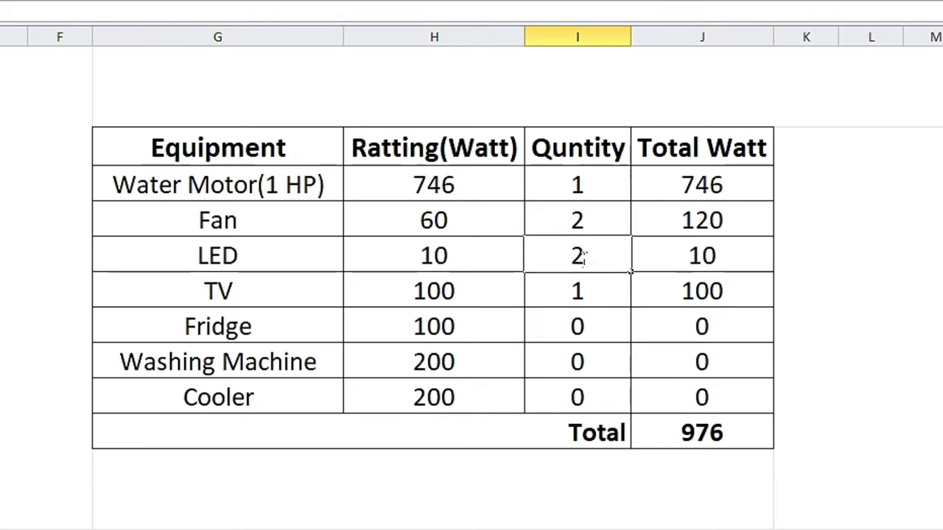
left_click(601, 476)
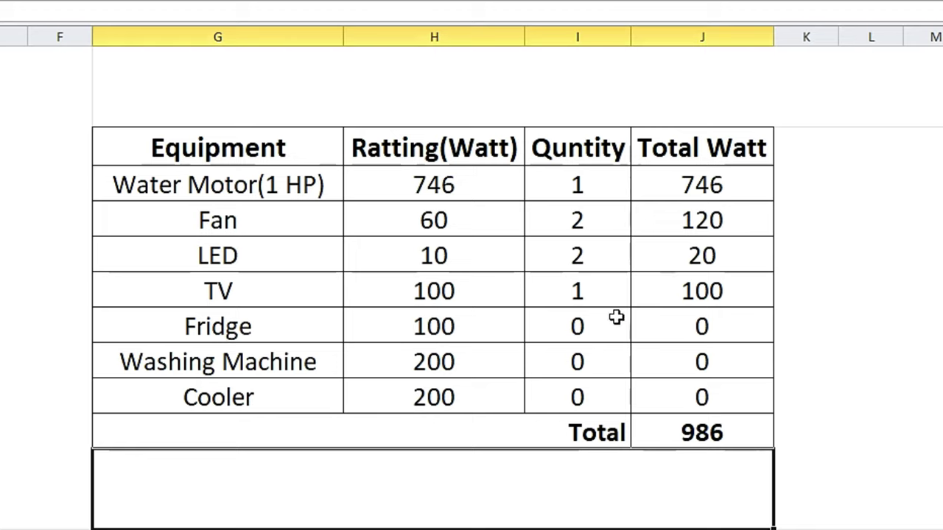
Step: Raise the LED quantity to 3 to recalculate the total load
left_click(582, 261)
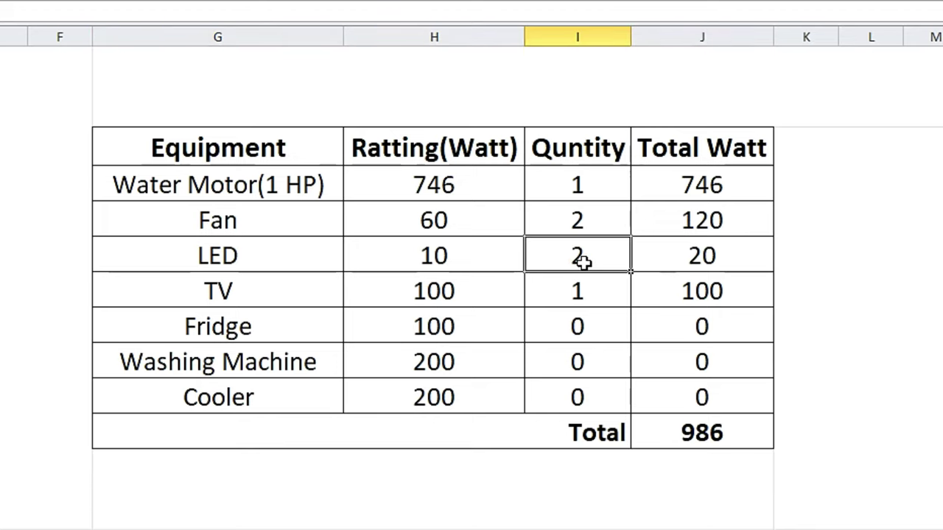
type("3")
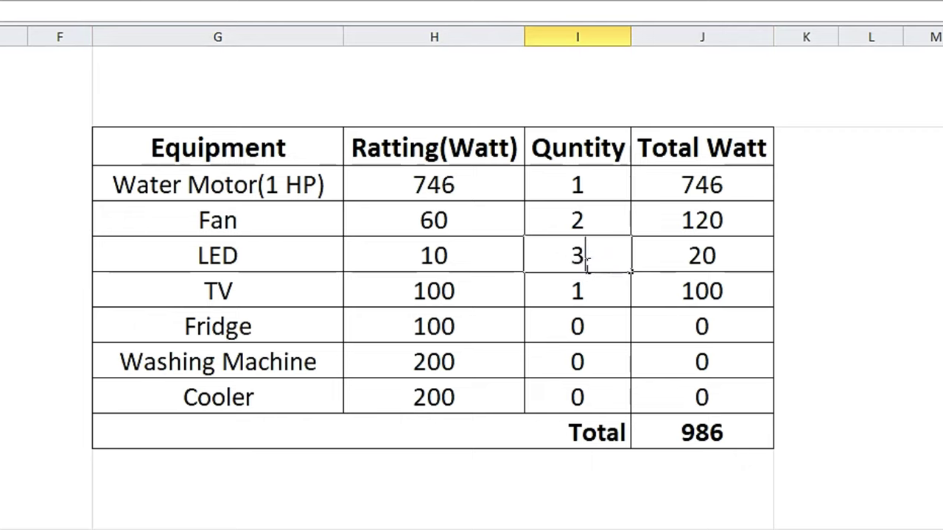
left_click(514, 484)
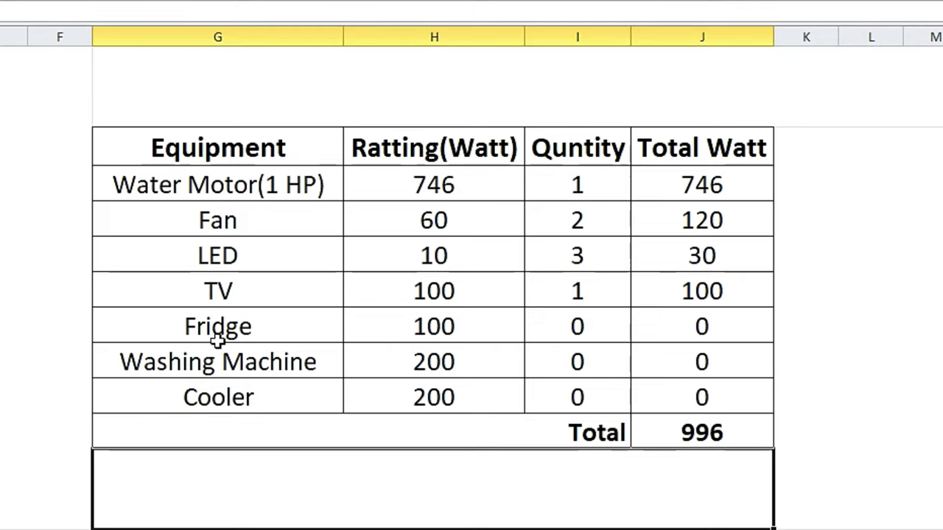
Step: Add the Fridge, Washing Machine and Cooler to the load with a quantity of 1 each
left_click(587, 333)
type("1")
left_click(515, 482)
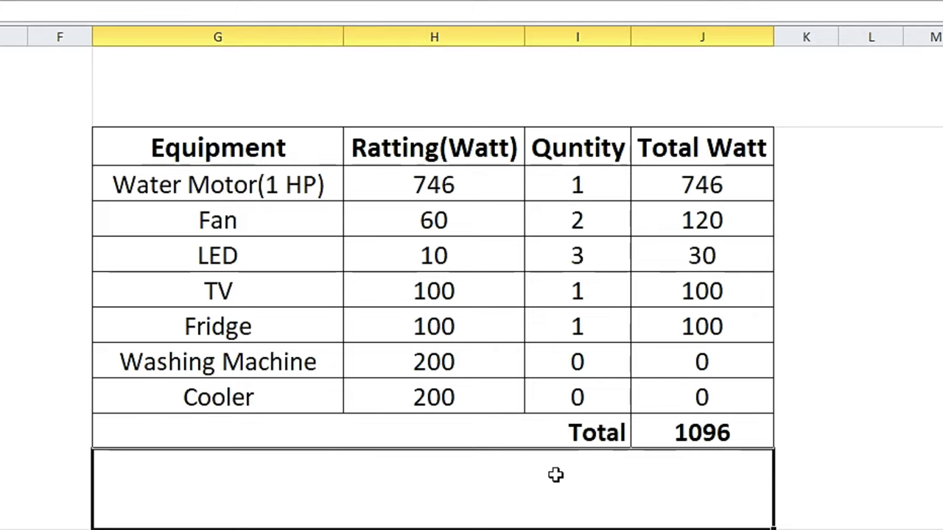
type("1")
left_click(577, 400)
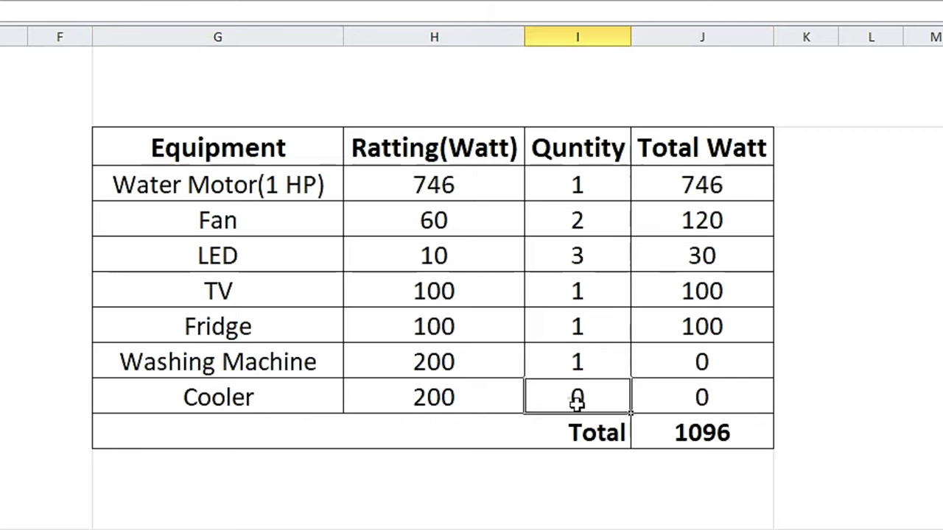
type("1")
left_click(523, 493)
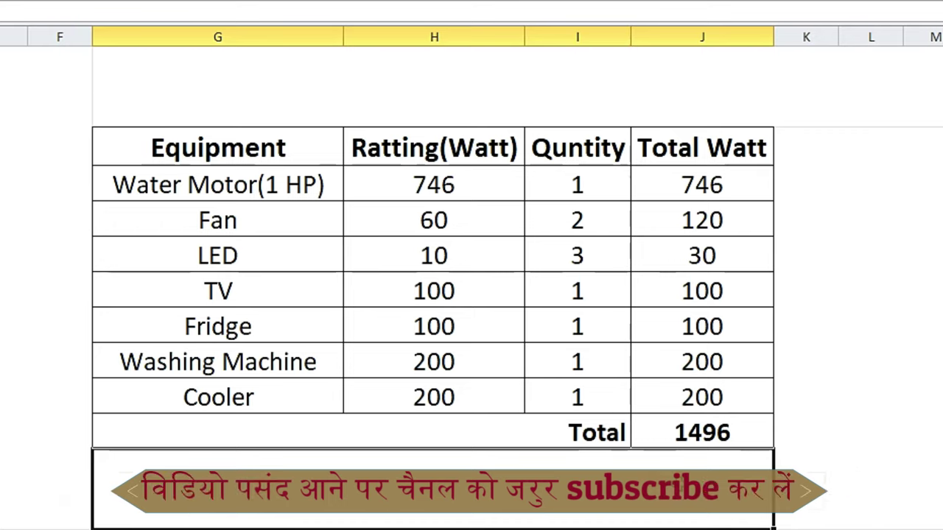
Step: Reset the quantities of the Fridge, Washing Machine and Cooler to 0
left_click(585, 336)
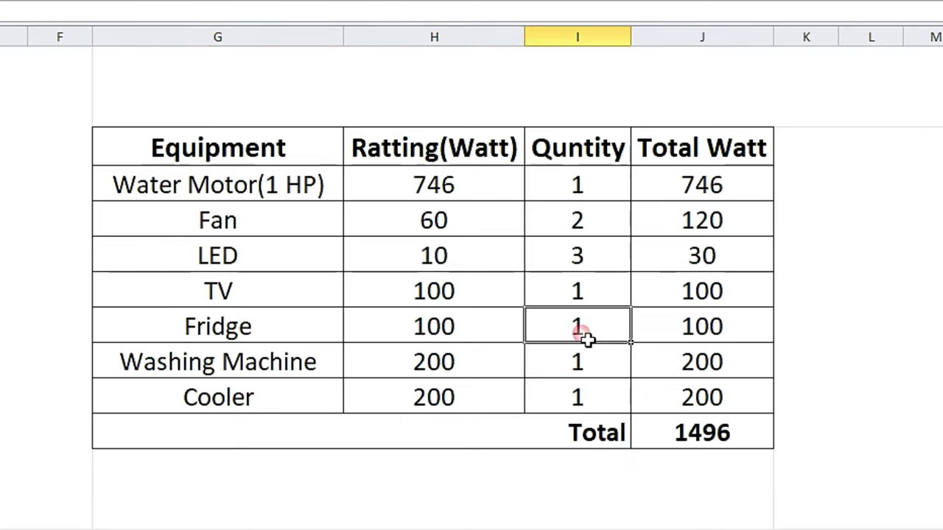
type("0")
left_click(575, 373)
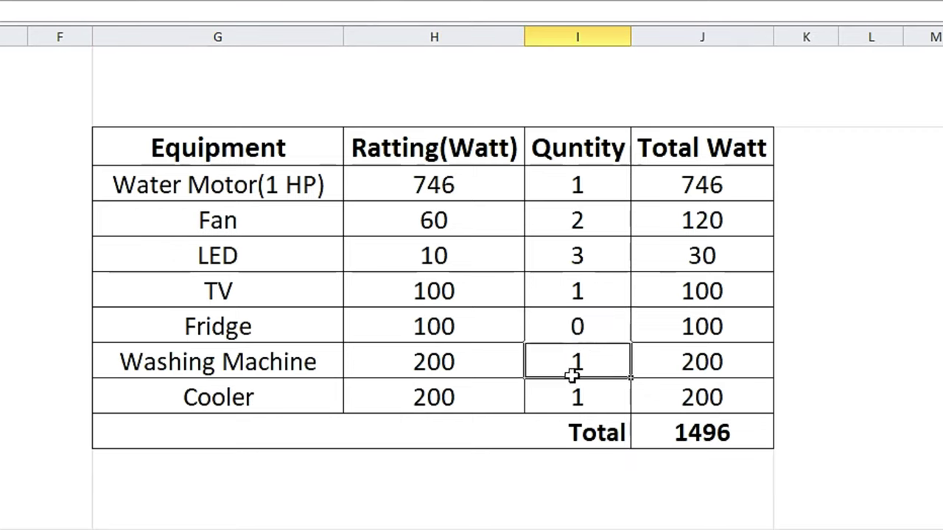
type("0")
left_click(562, 405)
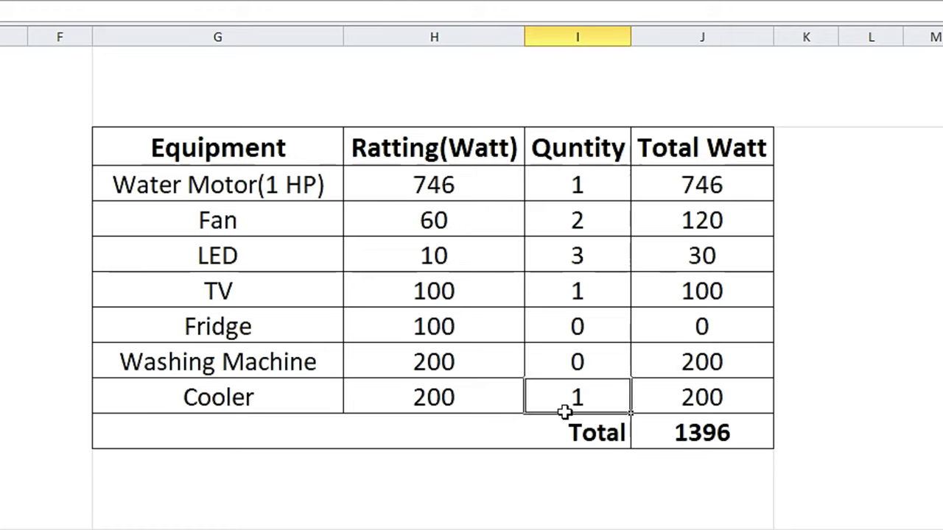
type("0")
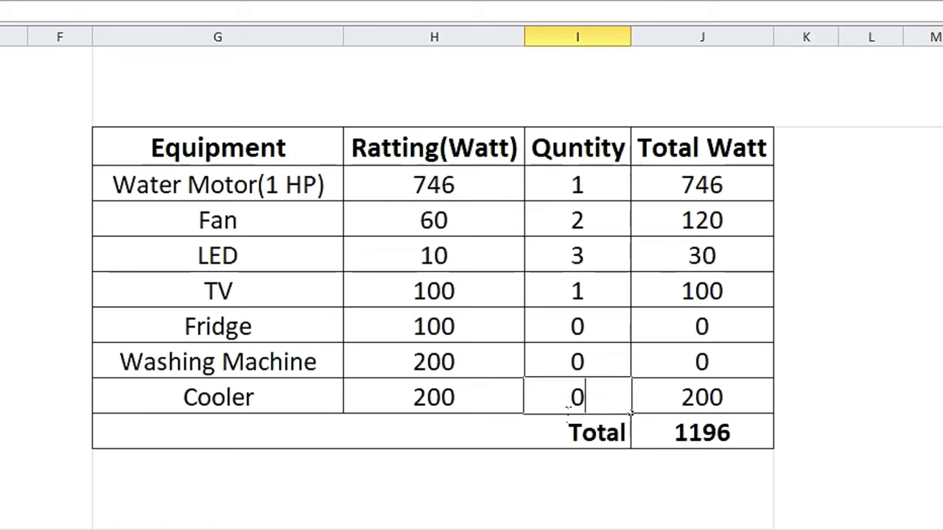
left_click(563, 480)
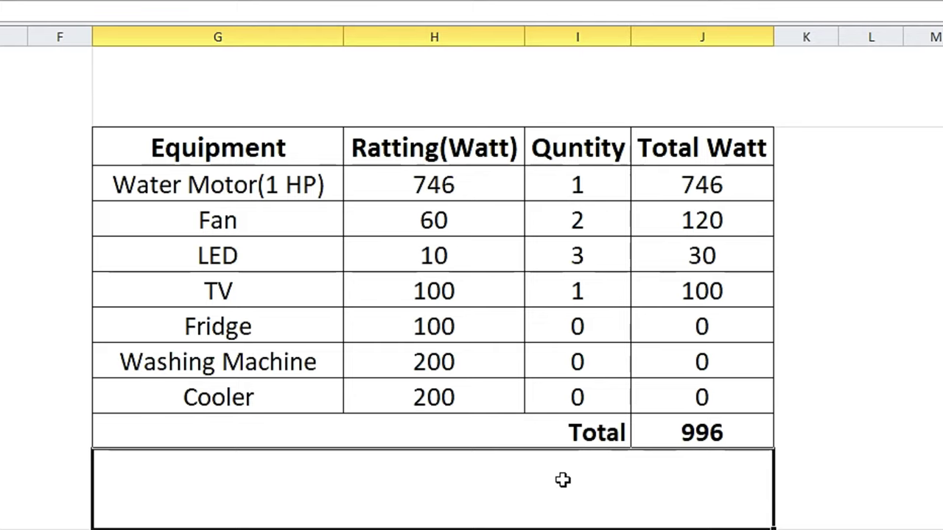
Step: Change the water motor's label to 0.5 HP and set its rating to 373 watts
left_click(290, 193)
double_click(290, 193)
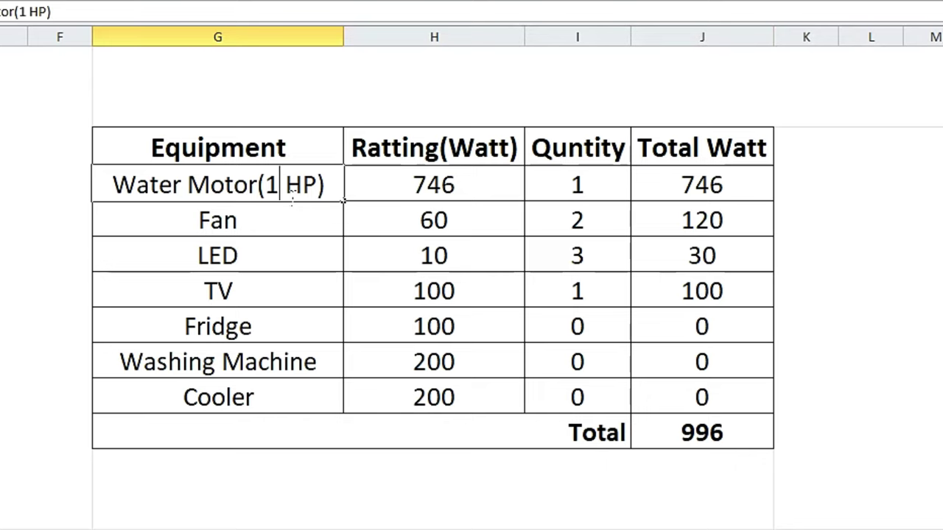
key("BackSpace")
type("0.5")
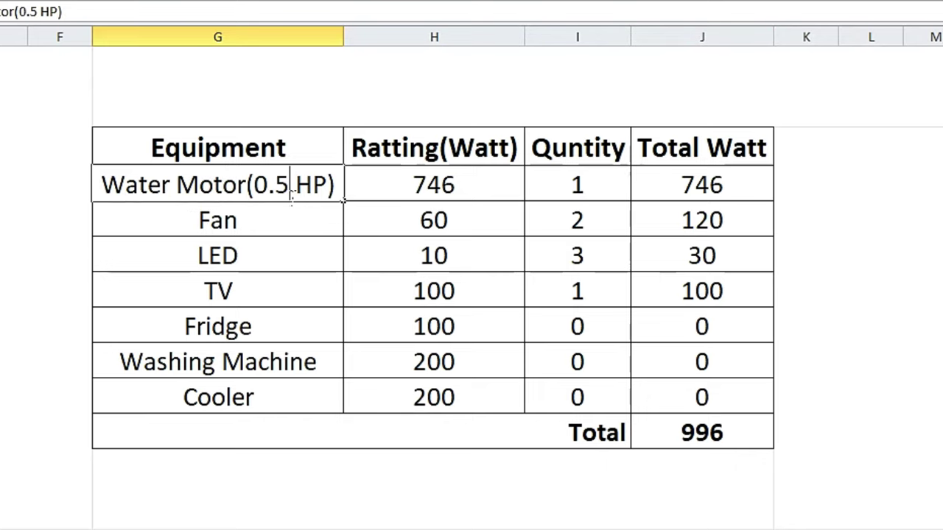
left_click(438, 187)
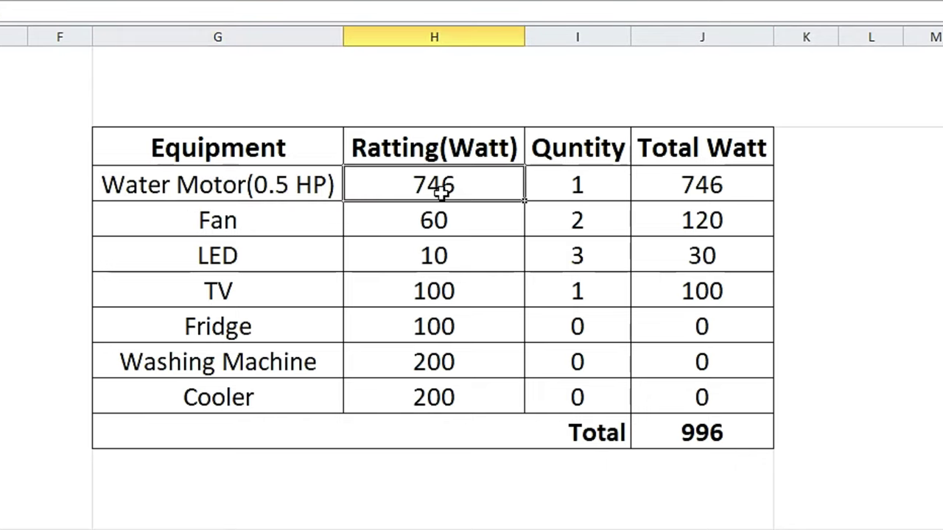
type("373")
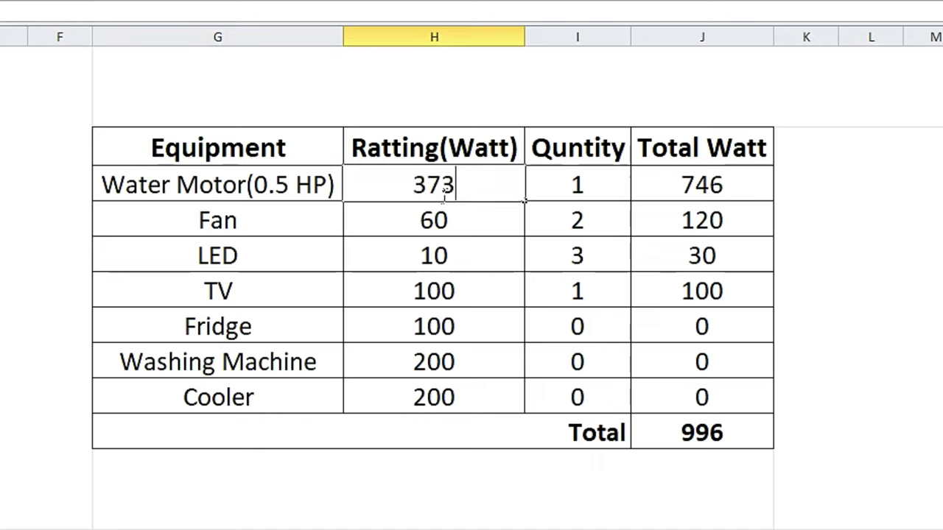
left_click(896, 349)
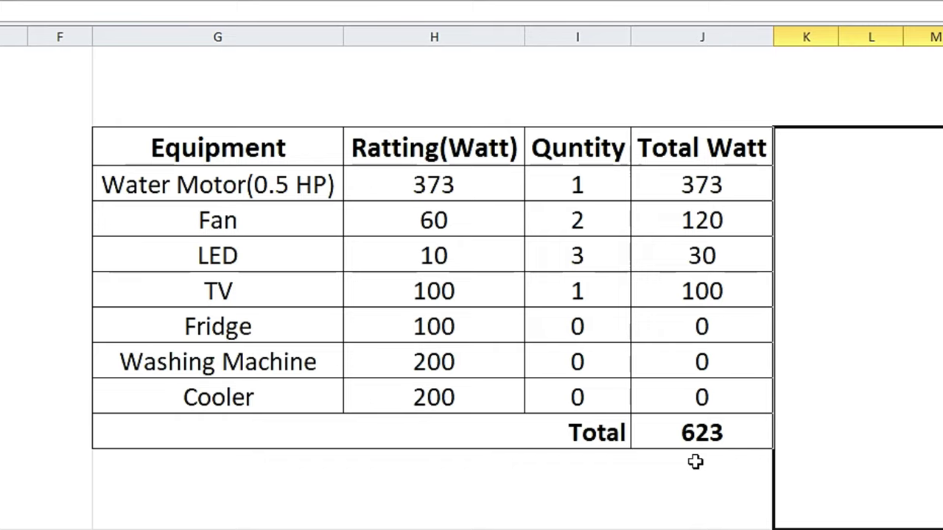
Step: Set the Fridge, Washing Machine and Cooler quantities back to 1 each
left_click(579, 331)
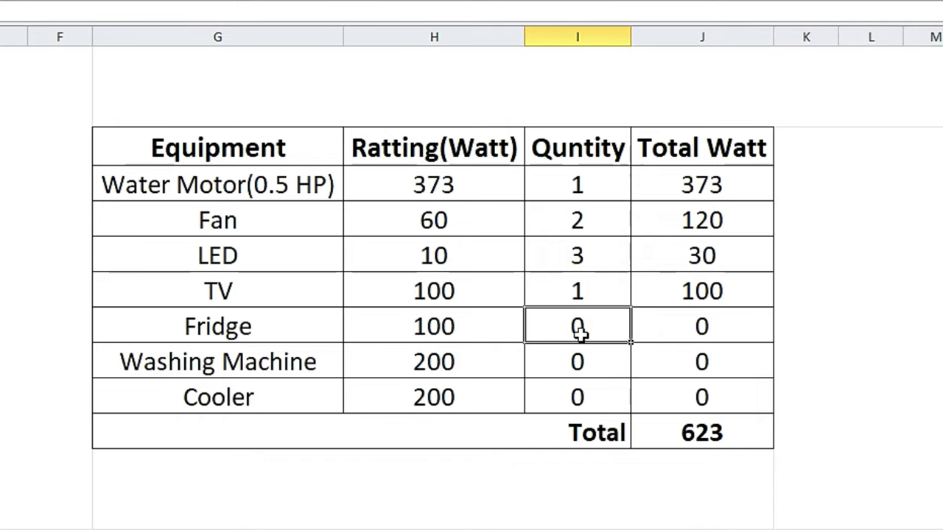
type("1")
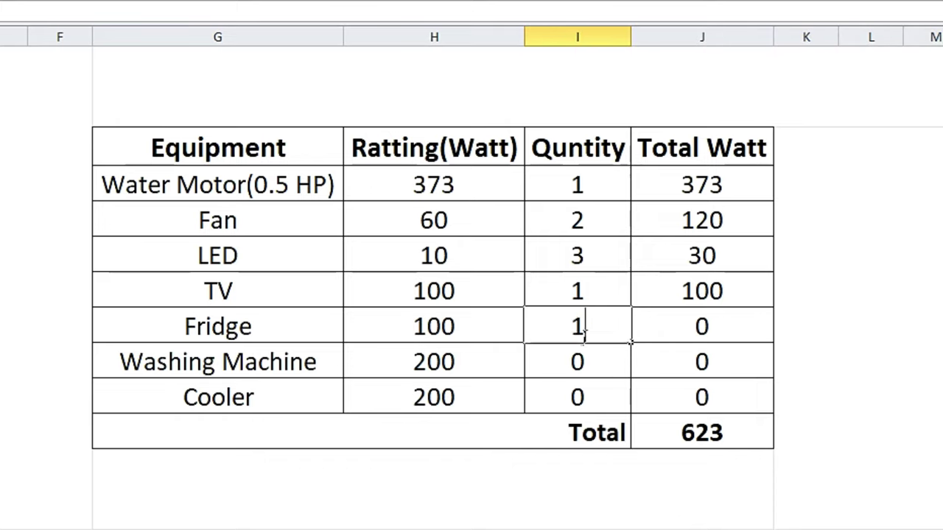
left_click(568, 373)
type("1")
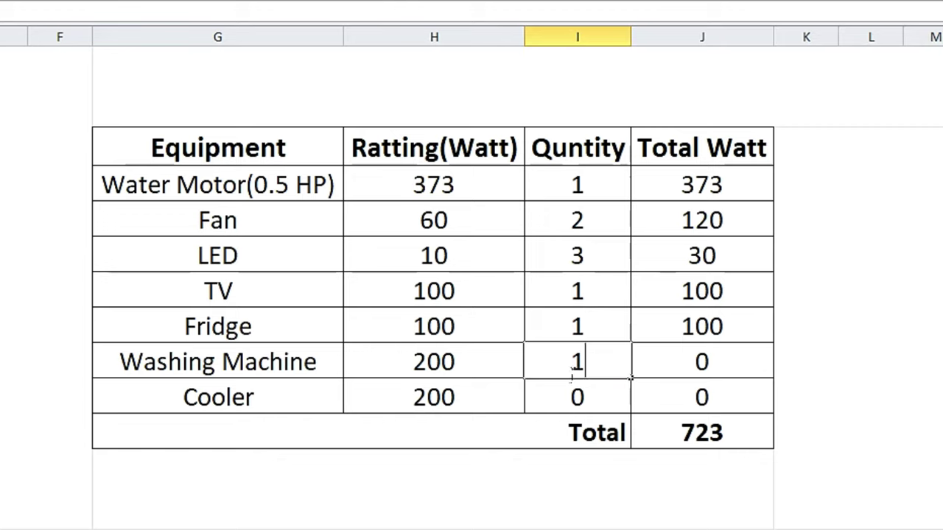
left_click(563, 411)
type("1")
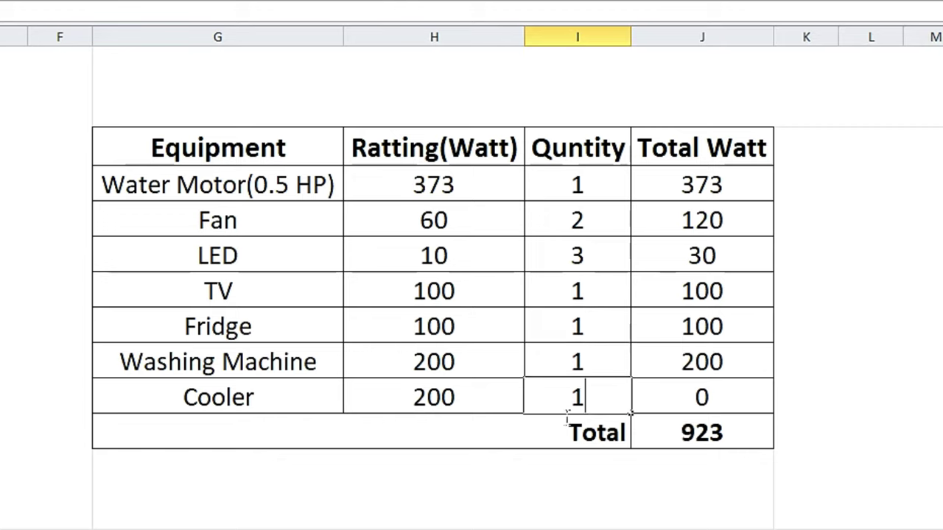
left_click(546, 515)
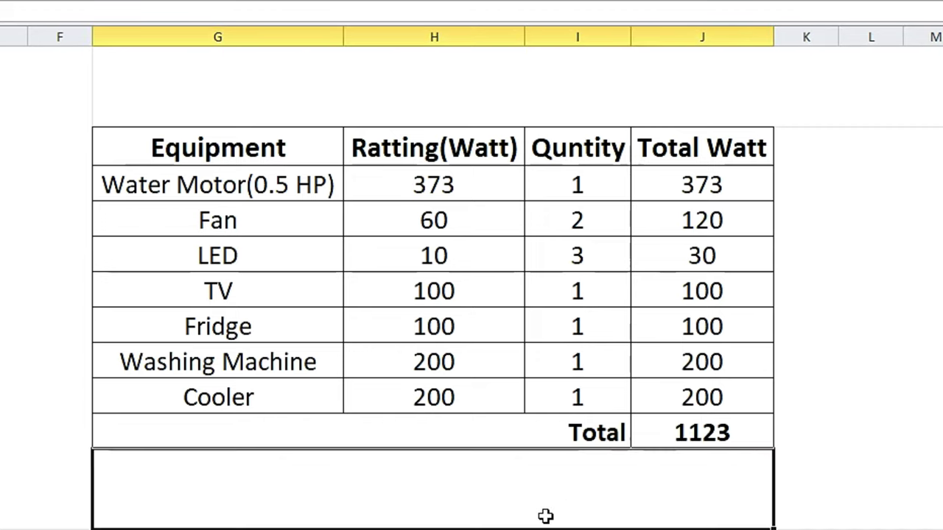
Step: Remove the Cooler from the load by setting its quantity to 0
left_click(577, 410)
type("0")
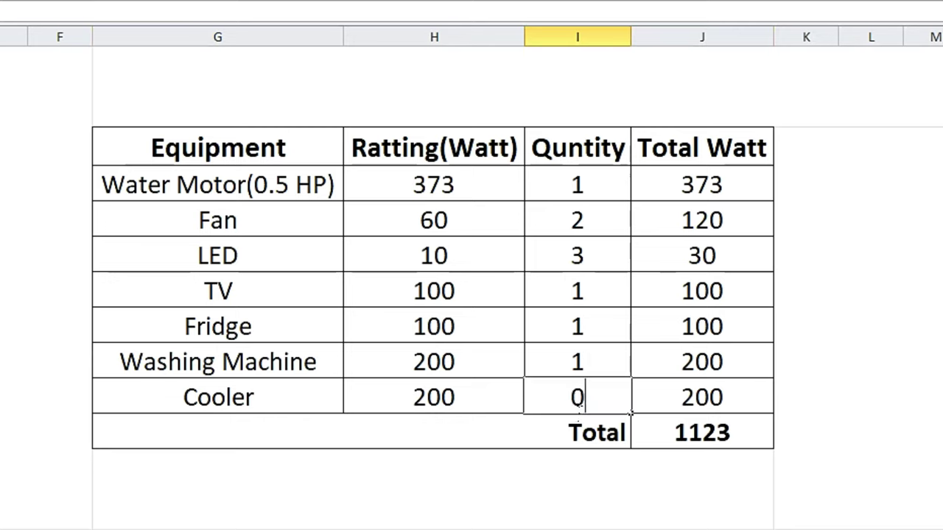
left_click(545, 495)
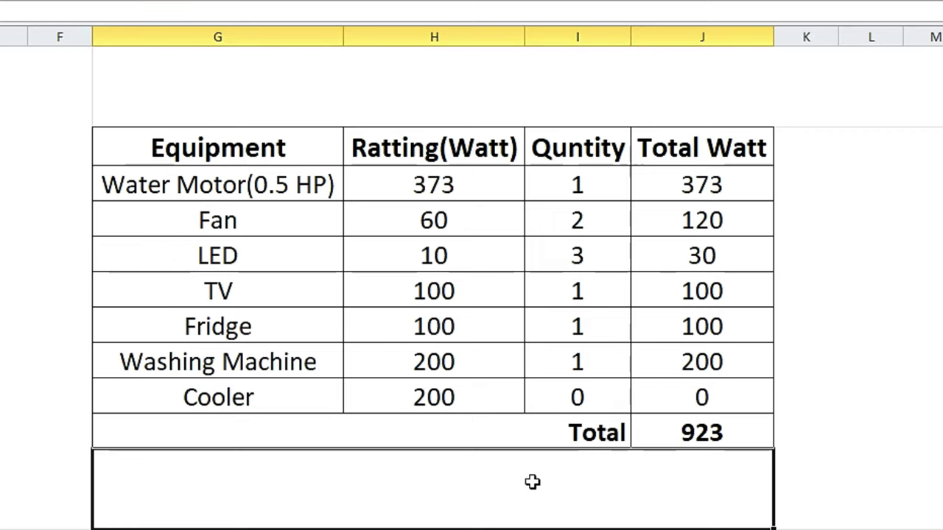
Step: Increase the Fan quantity to 3 and the LED quantity to 4
left_click(591, 222)
type("3")
left_click(458, 506)
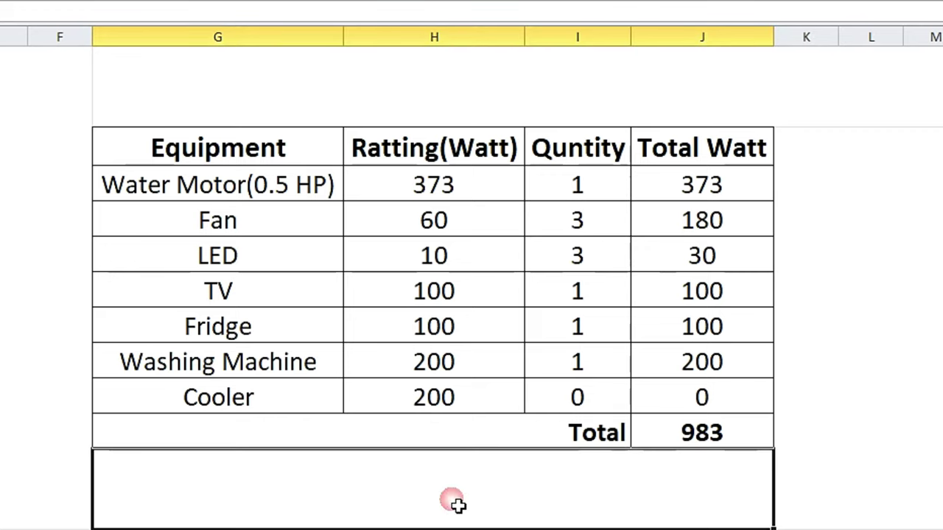
left_click(583, 266)
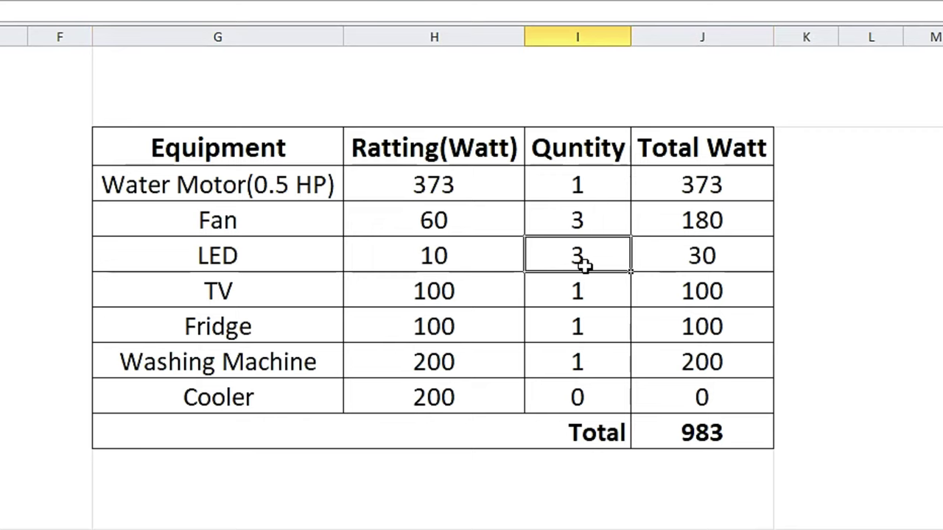
type("4")
left_click(466, 509)
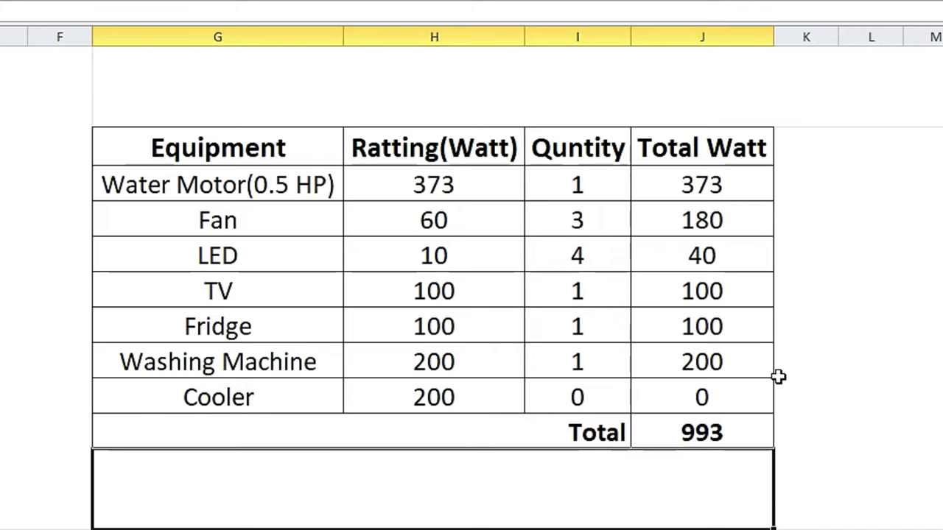
Step: Include the Cooler in the load again with a quantity of 1
left_click(587, 402)
type("1")
left_click(867, 455)
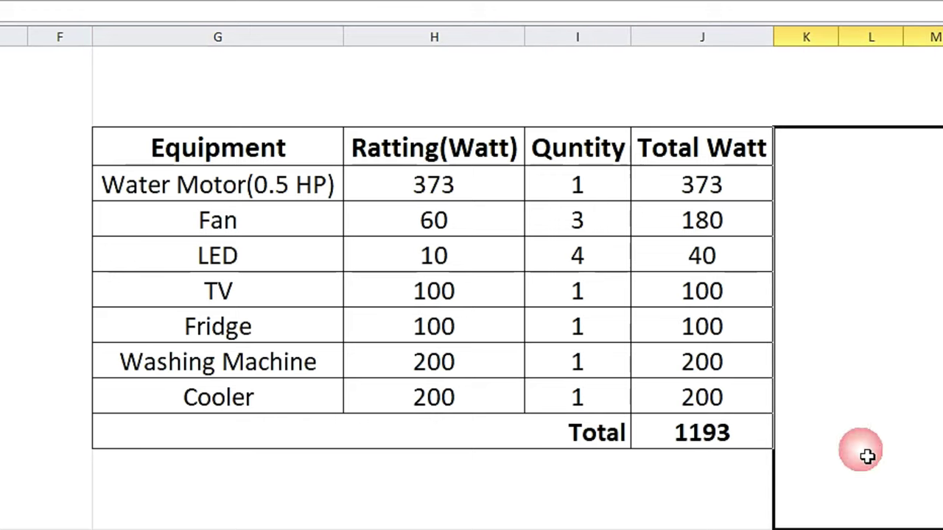